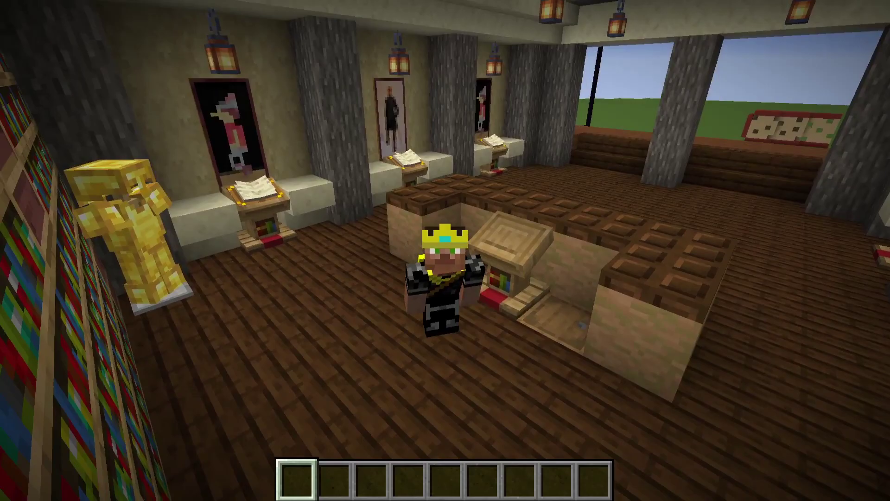
- Zoom the game view in on the crowned player with the C key
key("c")
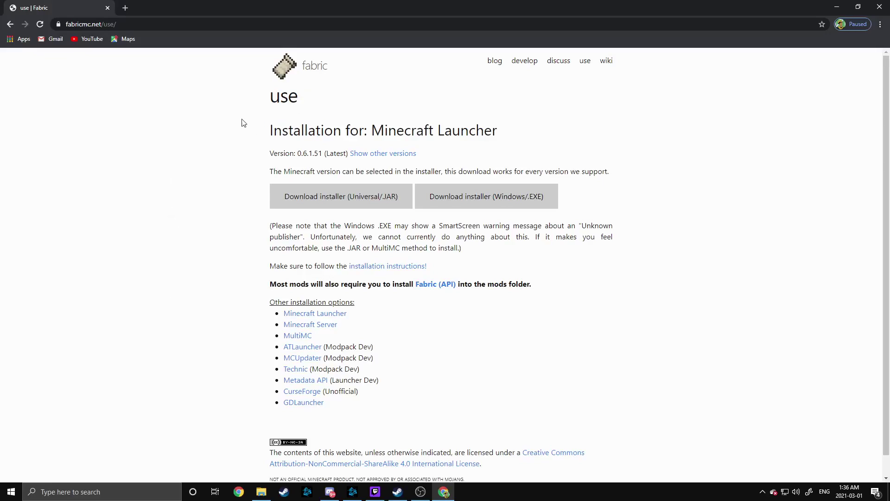
- Download the Universal/.JAR Fabric installer 0.6.1.51 and keep it despite the harmful-file warning
left_click(376, 203)
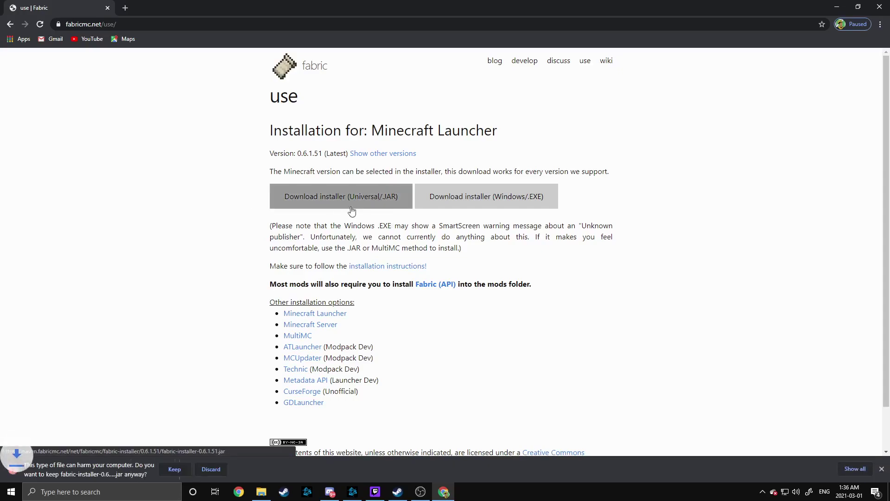
left_click(174, 470)
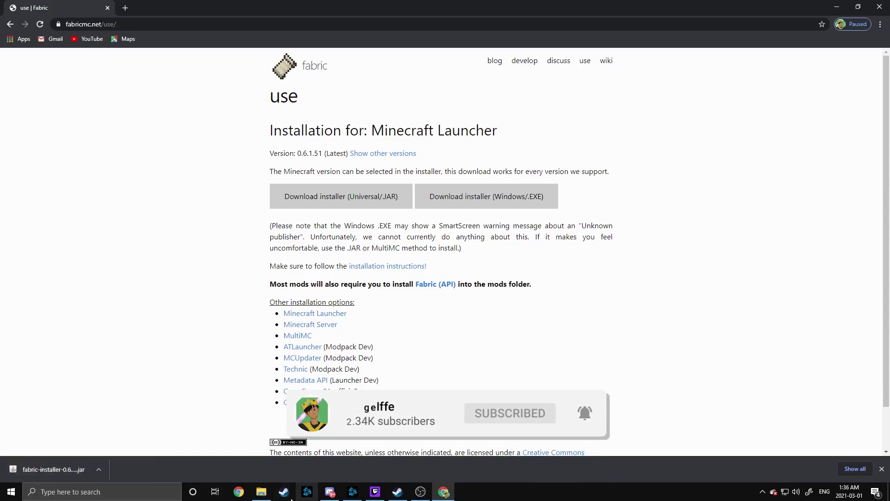
left_click(261, 491)
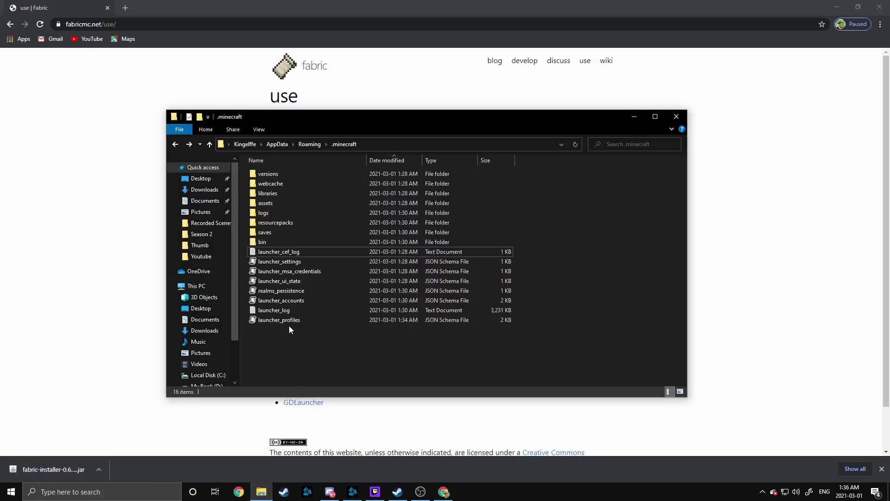
- Create a 'mods' folder in .minecraft, open it, and move the Fabric installer jar into it
right_click(266, 343)
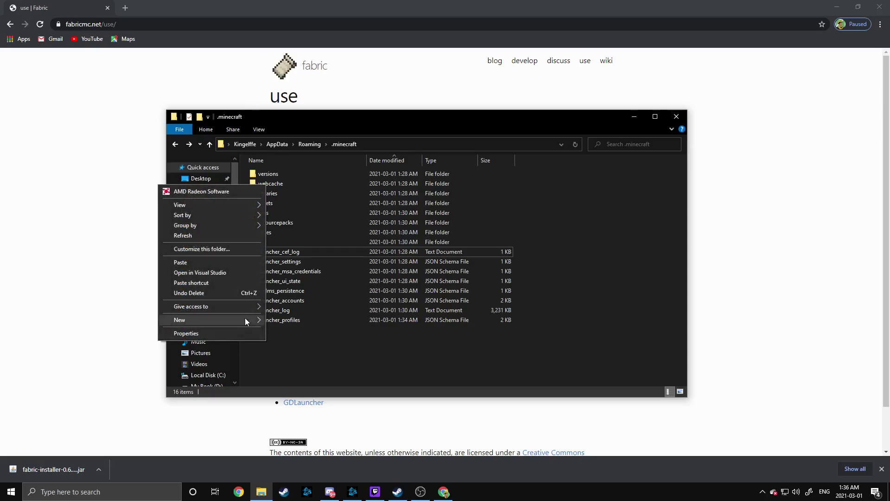
mouse_move(245, 319)
left_click(284, 321)
type("mods")
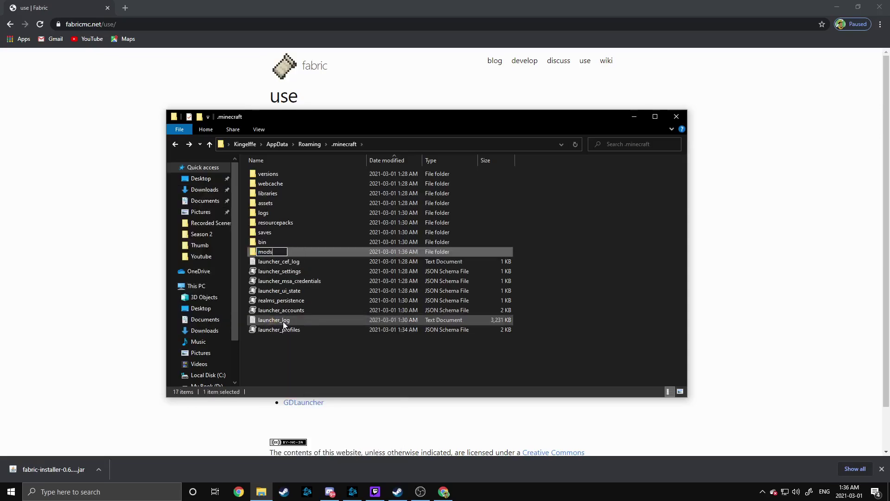
key("Return")
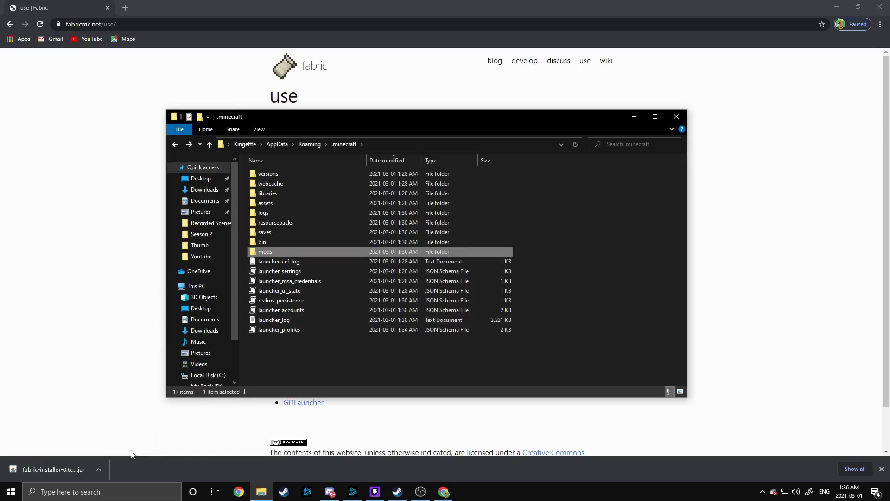
double_click(278, 251)
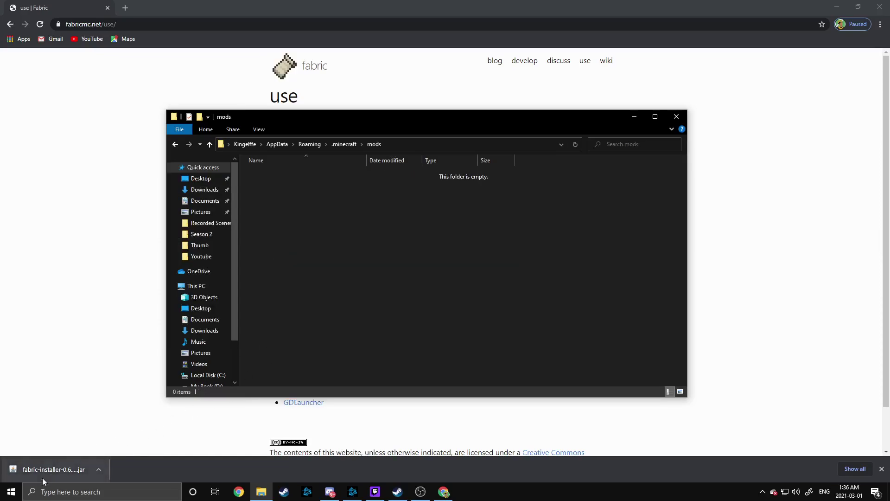
left_click_drag(43, 475, 388, 226)
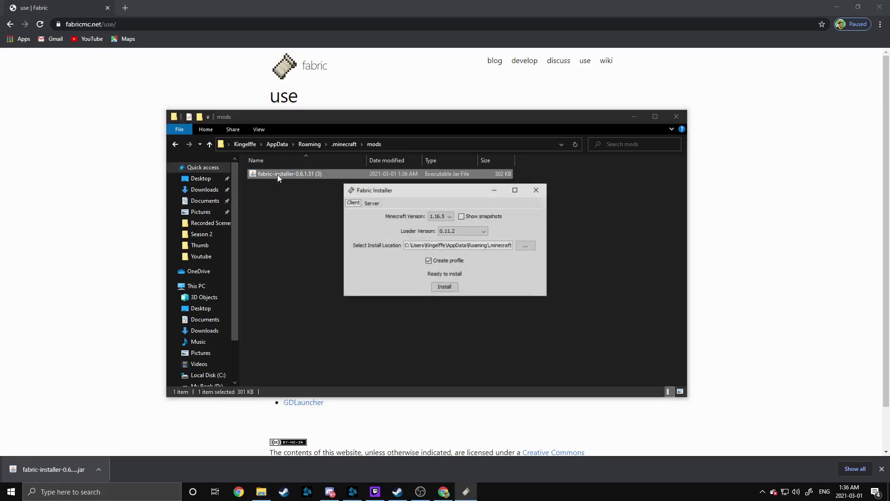
- Install Fabric Loader 0.11.2 for Minecraft 1.16.5, dismiss the success message, and close the installer
left_click(444, 288)
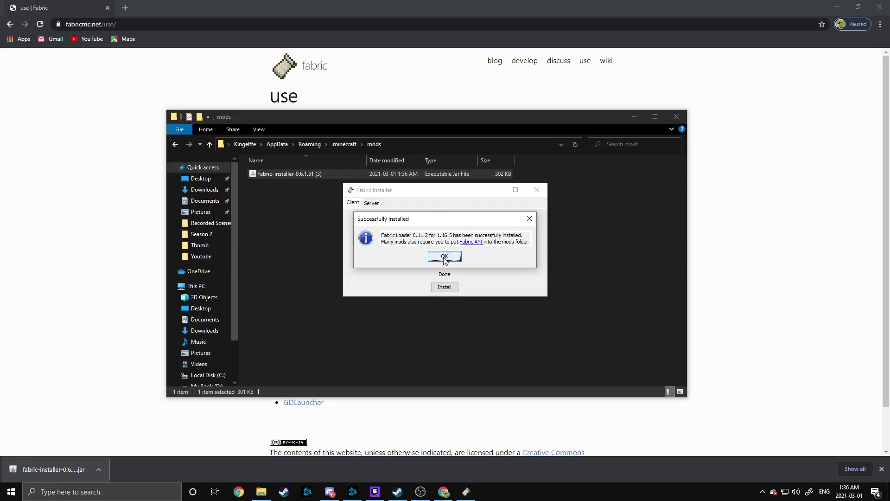
left_click(444, 258)
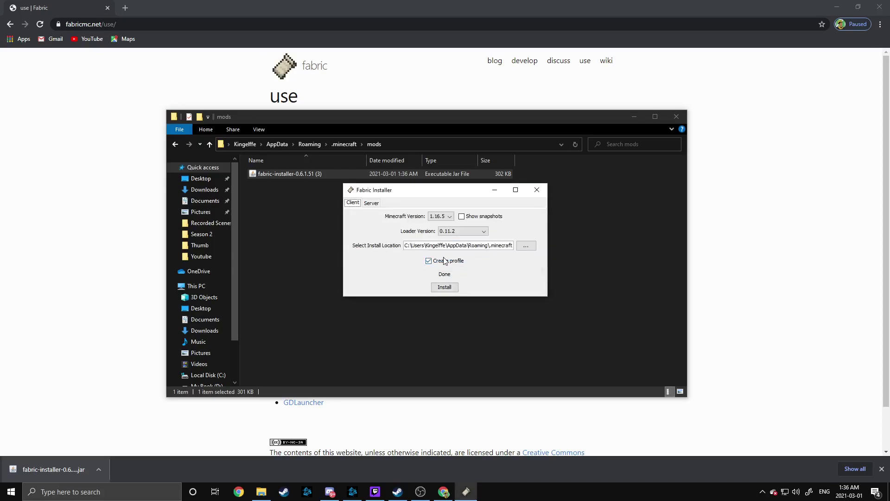
left_click(536, 192)
- Open the sodium-fabric repository from CaffeineMC and scroll to its README Downloads section
left_click_drag(387, 190, 397, 244)
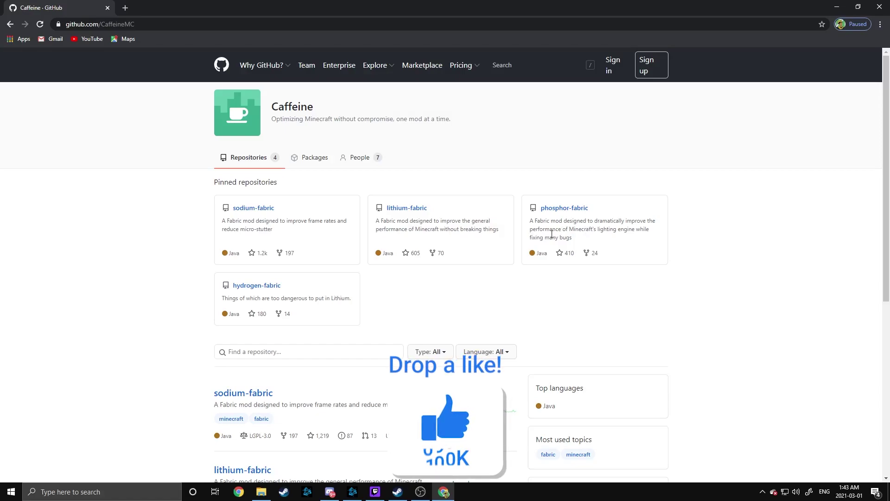
left_click(259, 209)
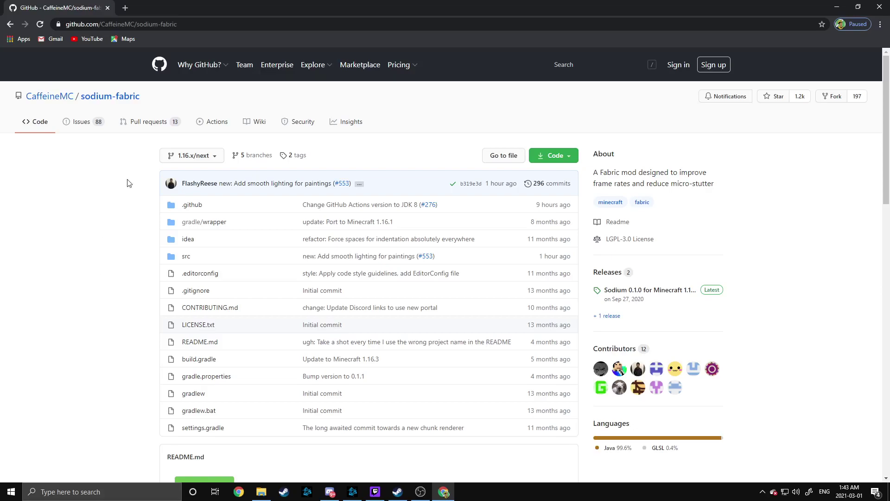
scroll(143, 263, "down", 7)
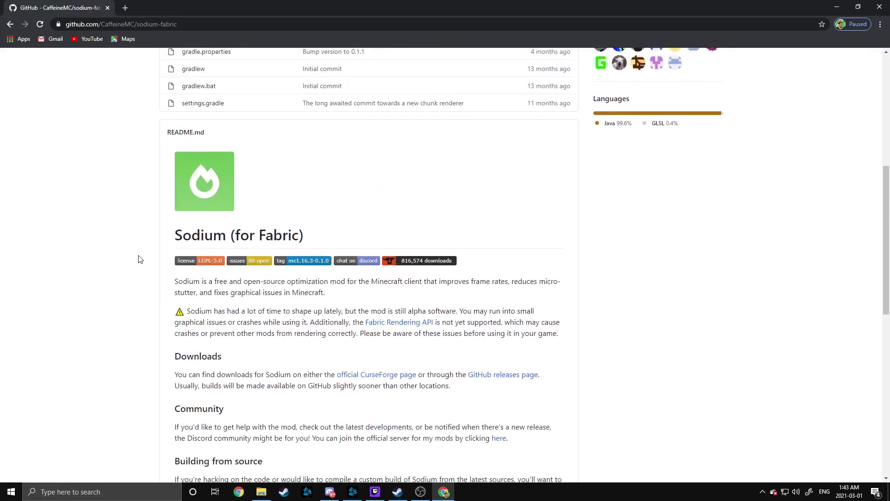
scroll(140, 258, "down", 4)
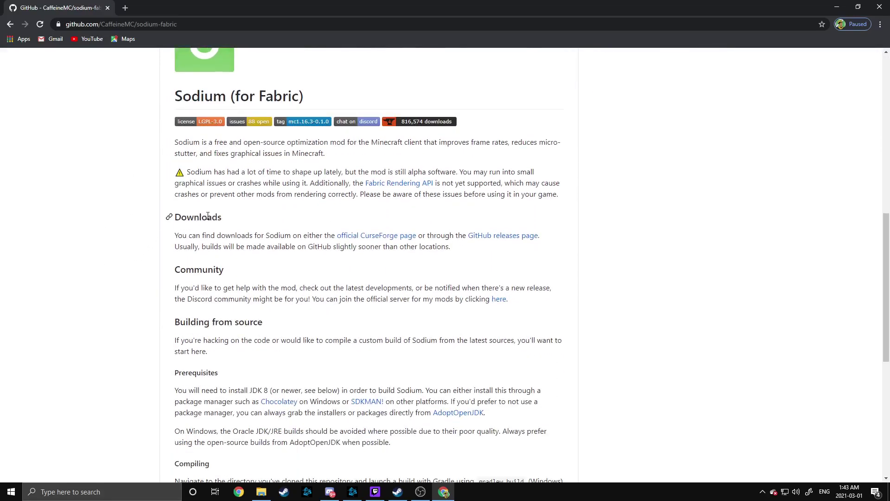
- Download sodium-fabric-mc1.16.3-0.1.0.jar from the releases page and keep the file
left_click(516, 241)
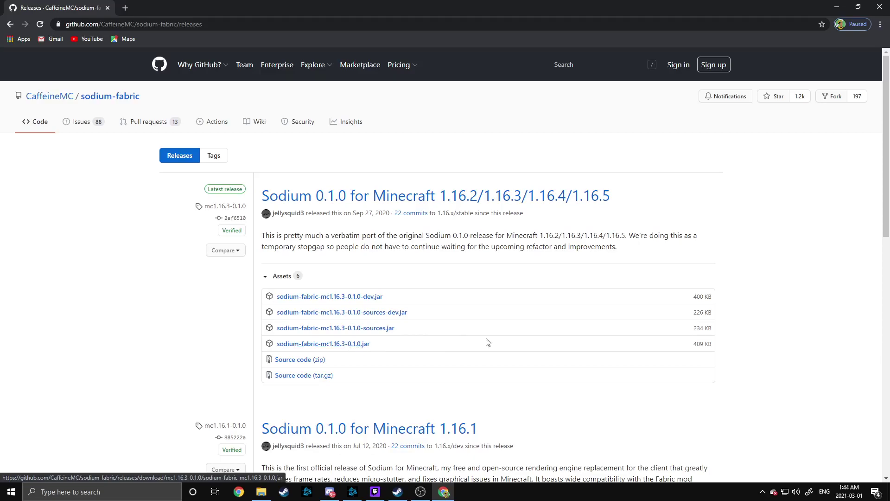
left_click(342, 343)
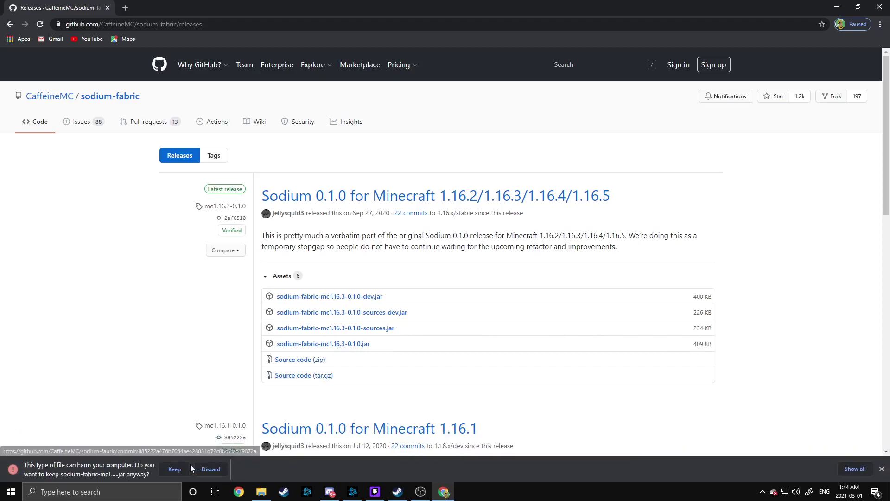
left_click(175, 468)
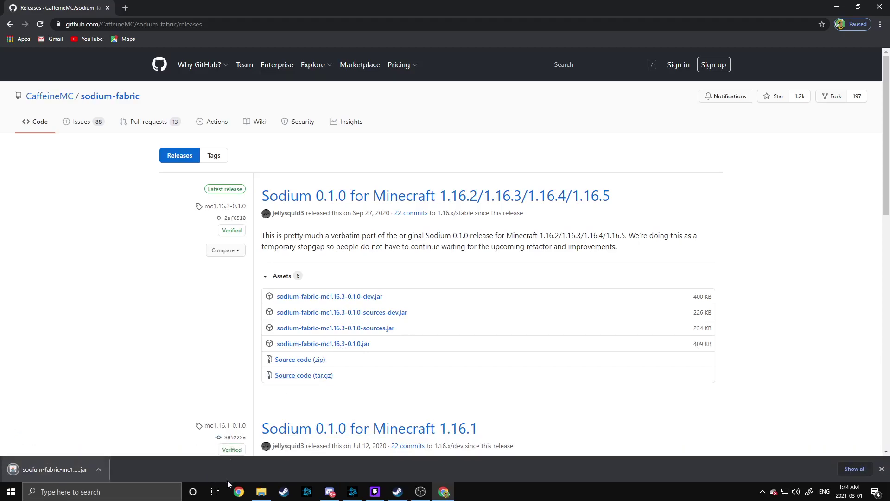
- Drag the Sodium jar from the download bar into the .minecraft mods folder
left_click(261, 491)
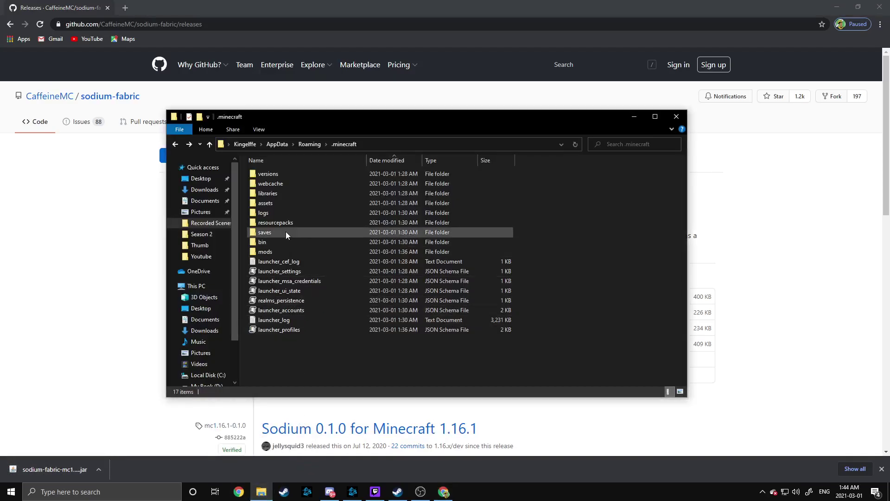
double_click(288, 251)
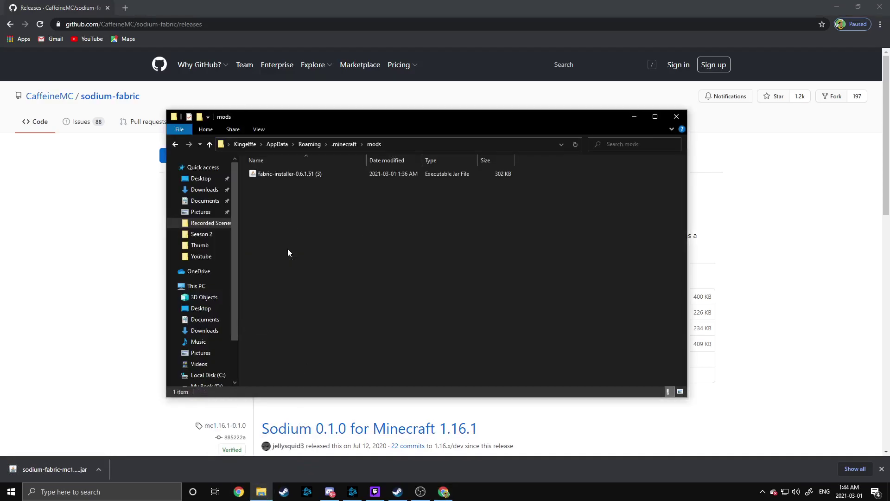
left_click(40, 470)
left_click_drag(41, 472, 356, 257)
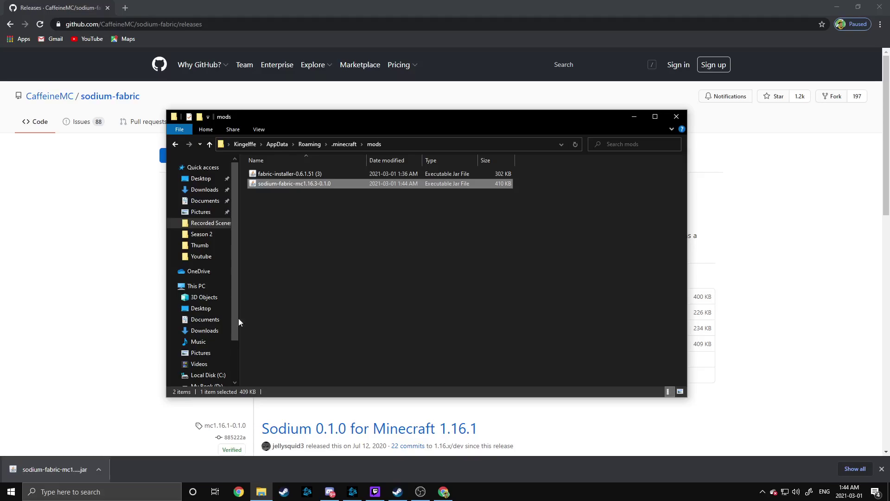
left_click(62, 354)
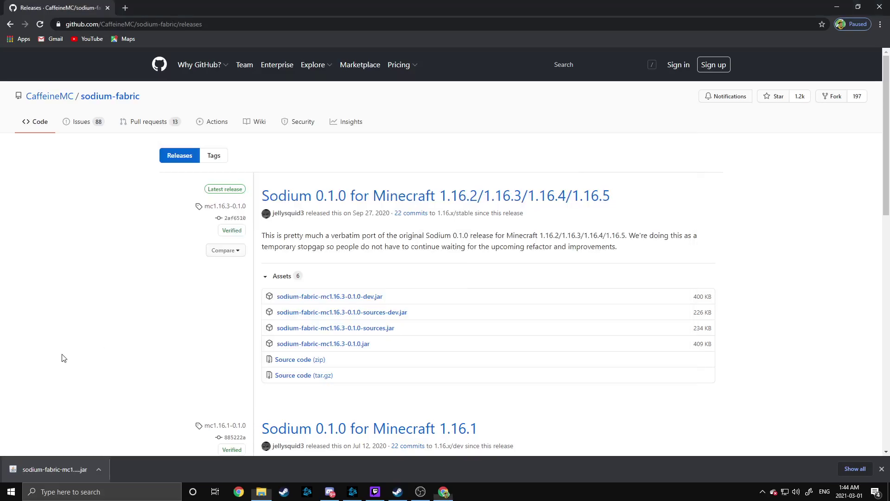
- Go back to CaffeineMC and open the lithium-fabric GitHub releases page
left_click(10, 26)
left_click(10, 27)
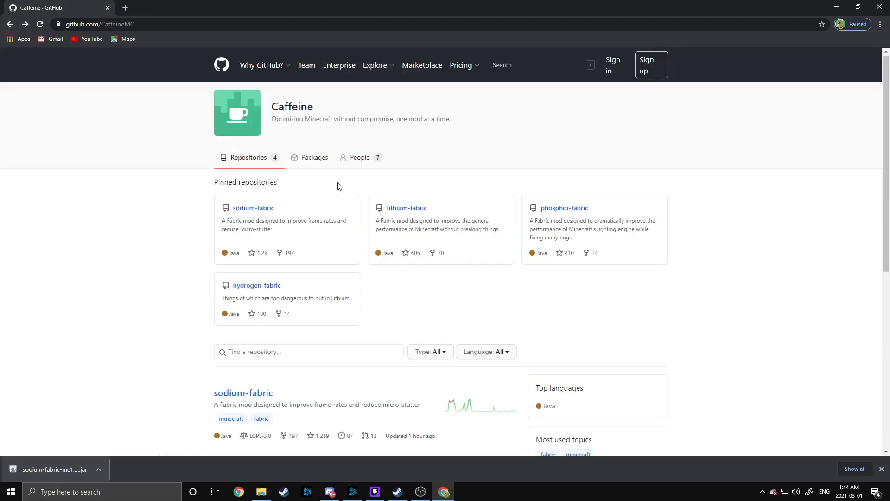
left_click(402, 208)
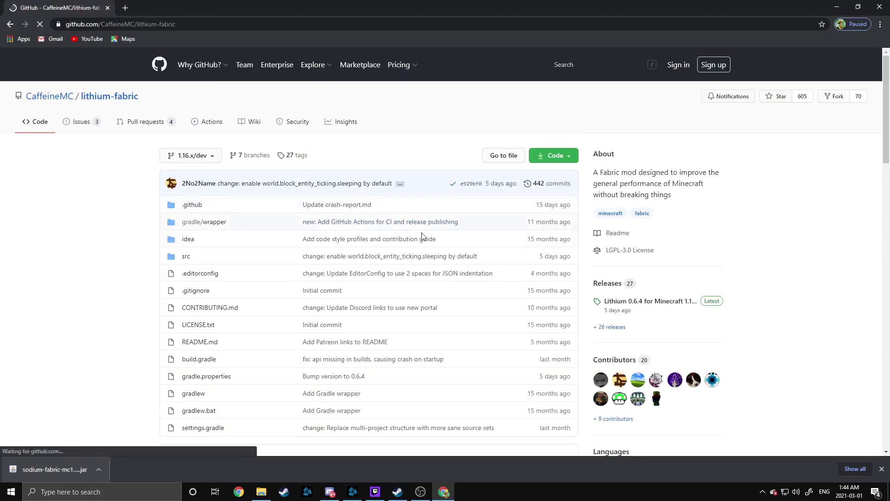
scroll(133, 354, "down", 10)
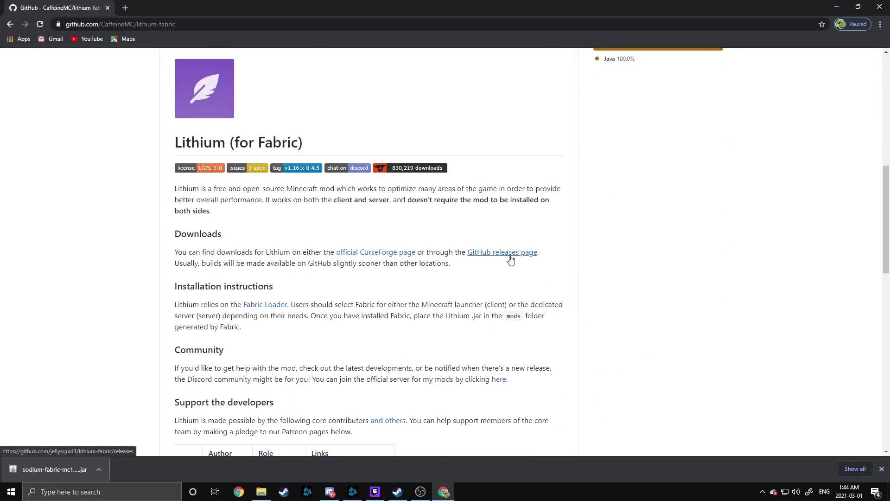
left_click(510, 252)
scroll(477, 264, "down", 4)
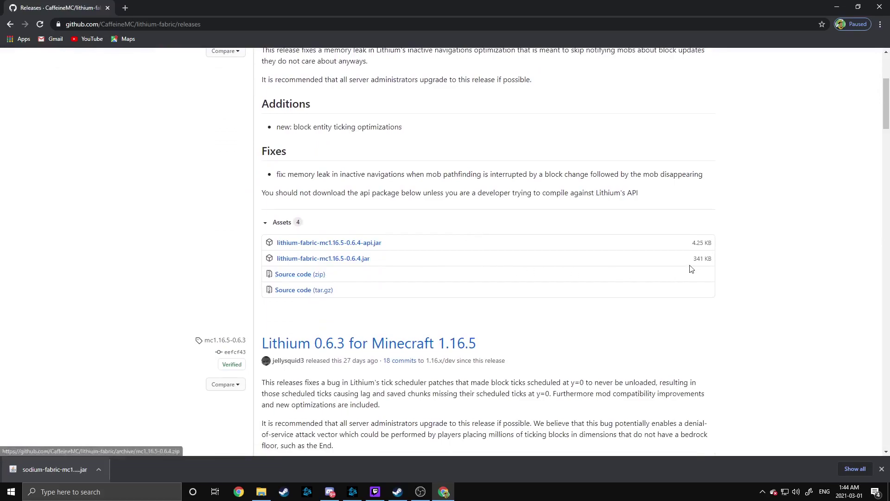
left_click_drag(693, 258, 717, 261)
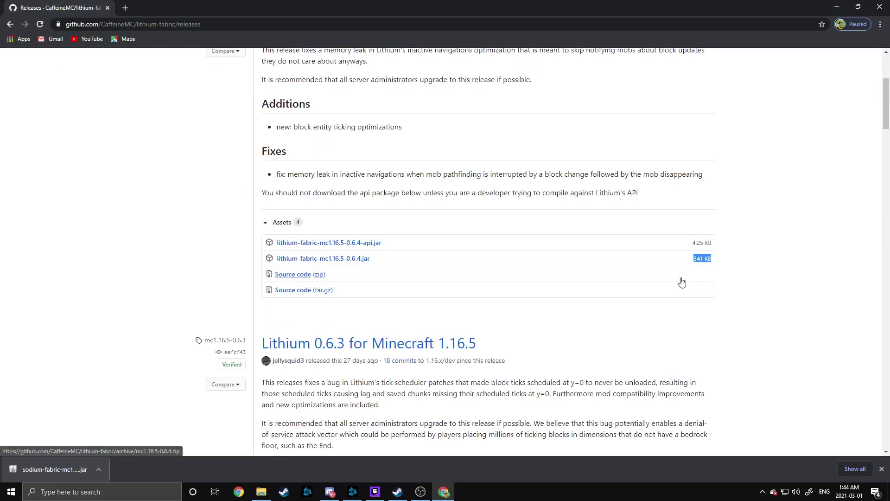
- Download lithium-fabric-mc1.16.5-0.6.4.jar, keep it, and copy it into the mods folder
left_click(357, 263)
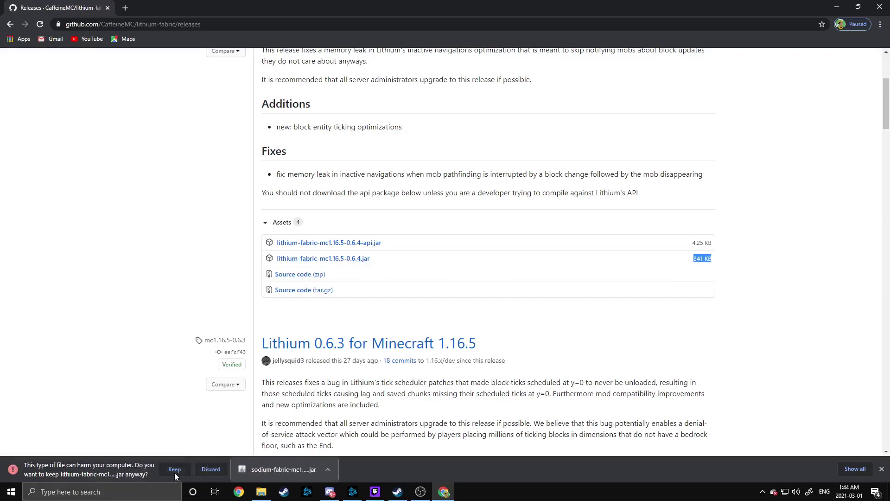
left_click(174, 470)
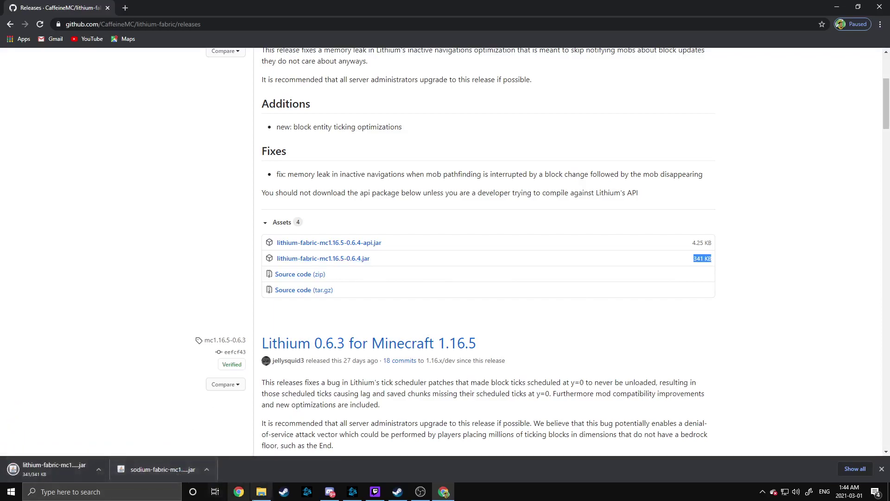
left_click(263, 494)
left_click_drag(59, 481, 395, 303)
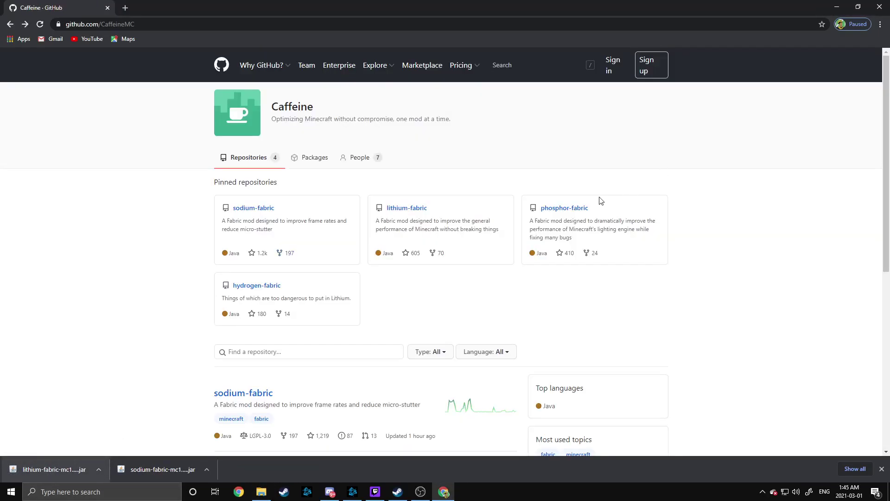
- Open the phosphor-fabric repository and follow its link to the GitHub releases page
left_click(576, 208)
scroll(337, 283, "down", 10)
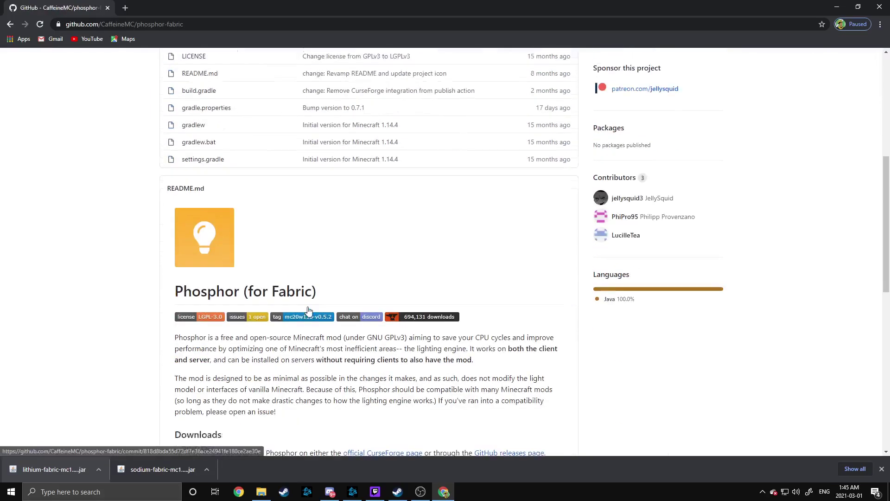
left_click(501, 251)
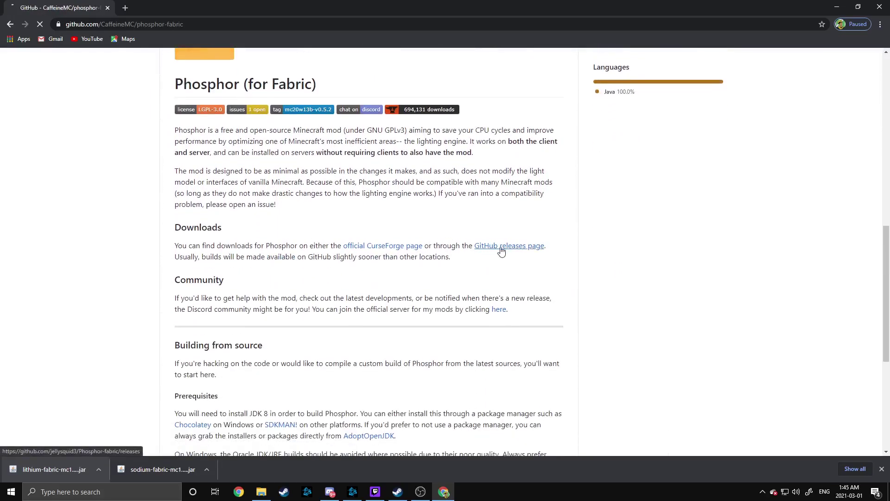
scroll(467, 266, "down", 4)
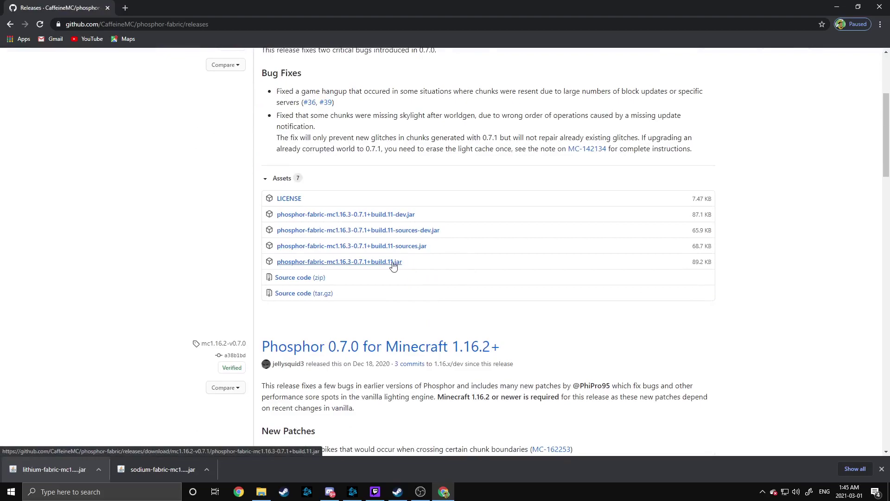
- Download phosphor-fabric-mc1.16.3-0.7.1+build.11.jar, keep it, and copy it into the mods folder
left_click(392, 263)
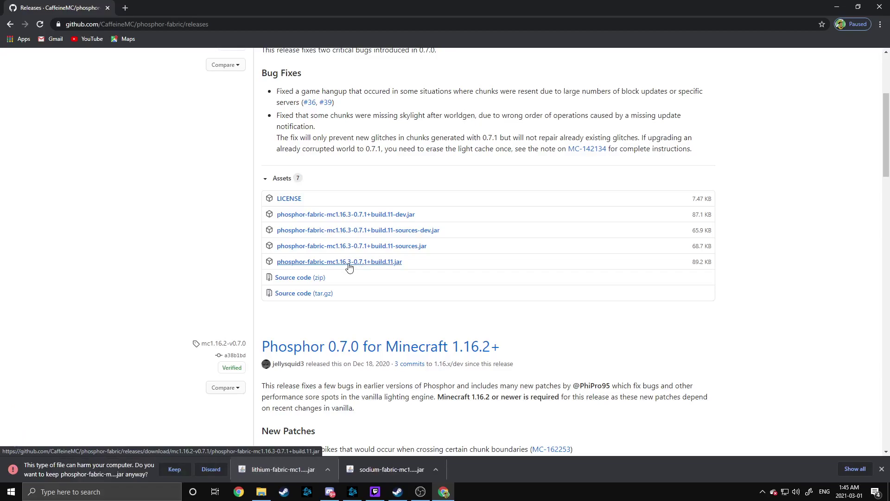
left_click(174, 469)
left_click_drag(60, 469, 390, 335)
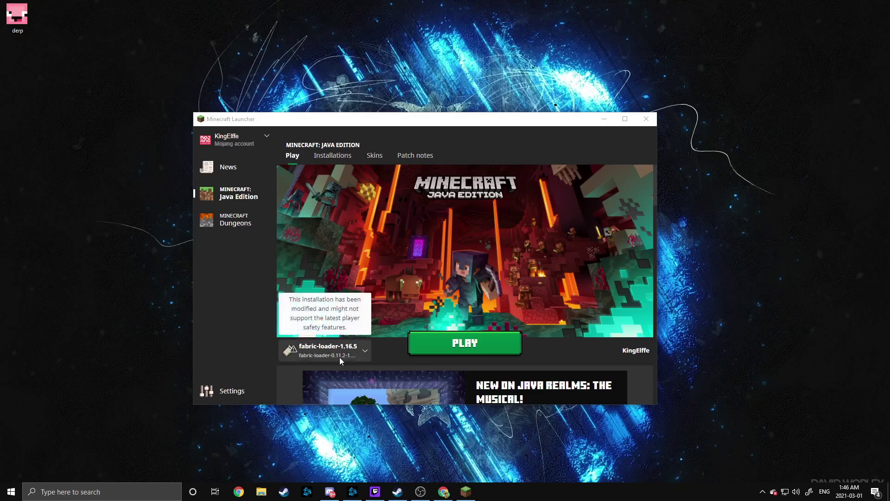
- Play the fabric-loader-1.16.5 installation, accepting the modded-installation risk warning
left_click(440, 350)
left_click(391, 282)
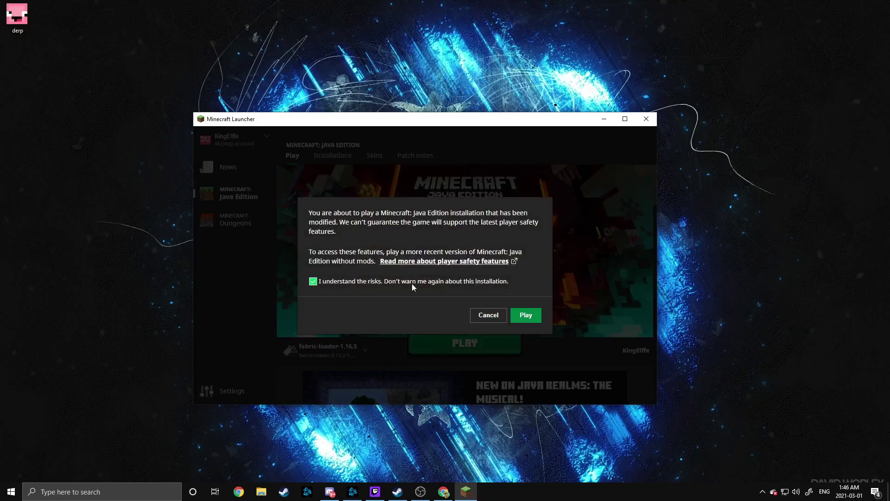
left_click(526, 315)
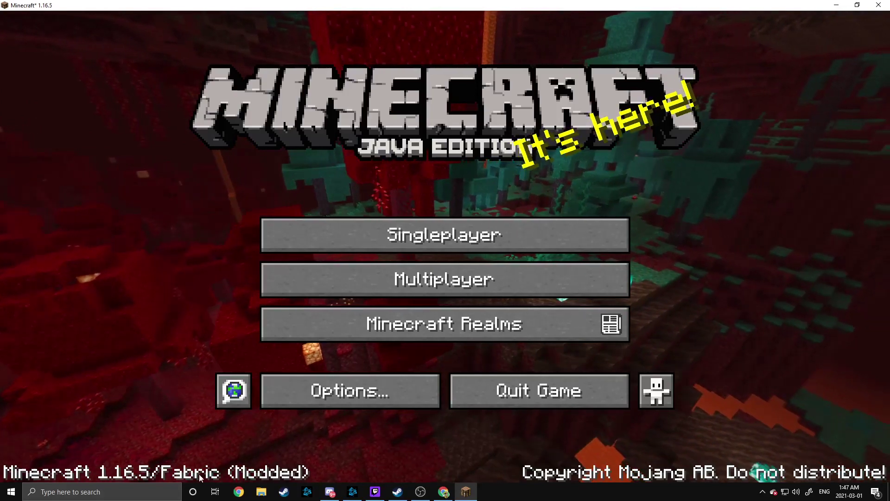
- Open the Sodium video settings showing View Distance 12 Chunks, Moody brightness and 120 FPS
left_click(361, 401)
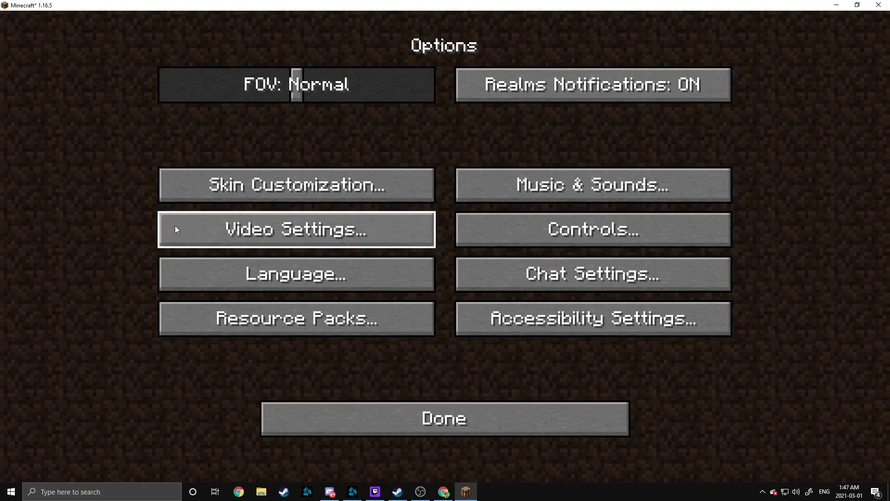
left_click(192, 226)
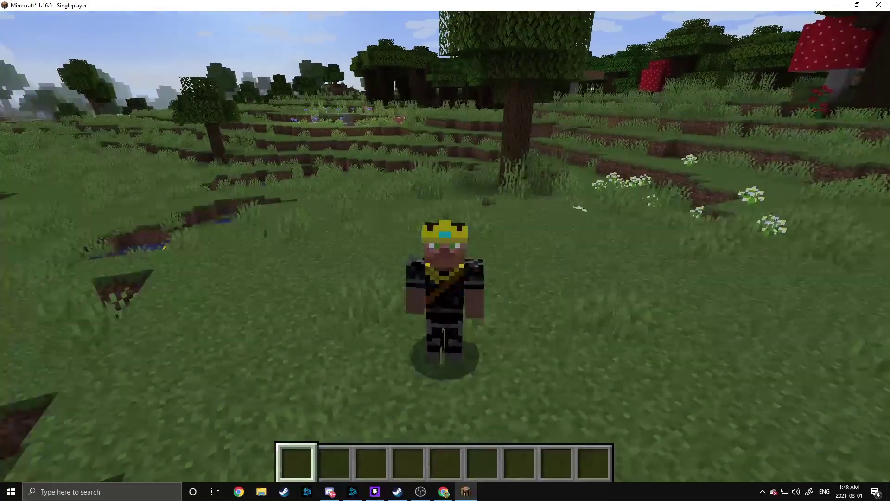
- Run the player across the landscape, turning until the player faces the camera
key("w")
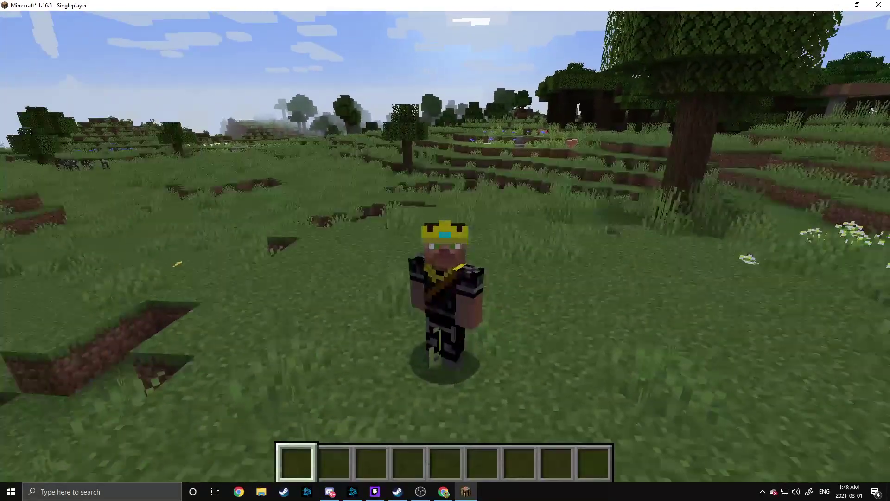
key("w")
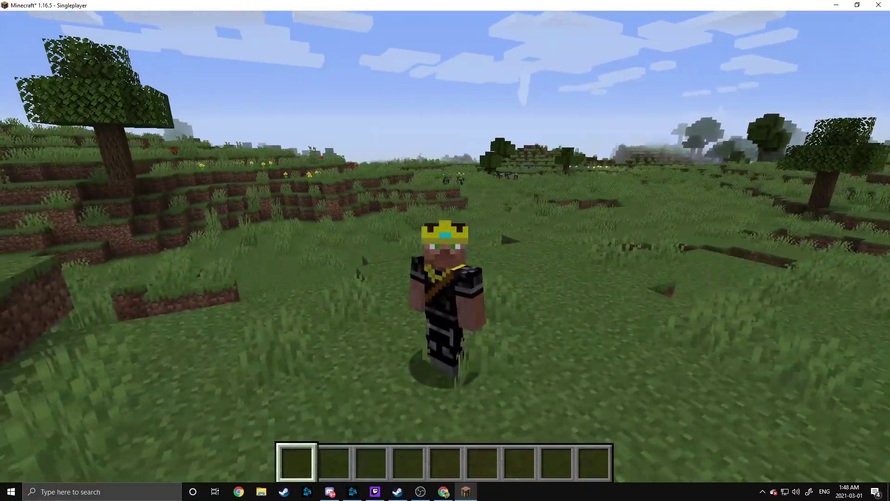
key("w")
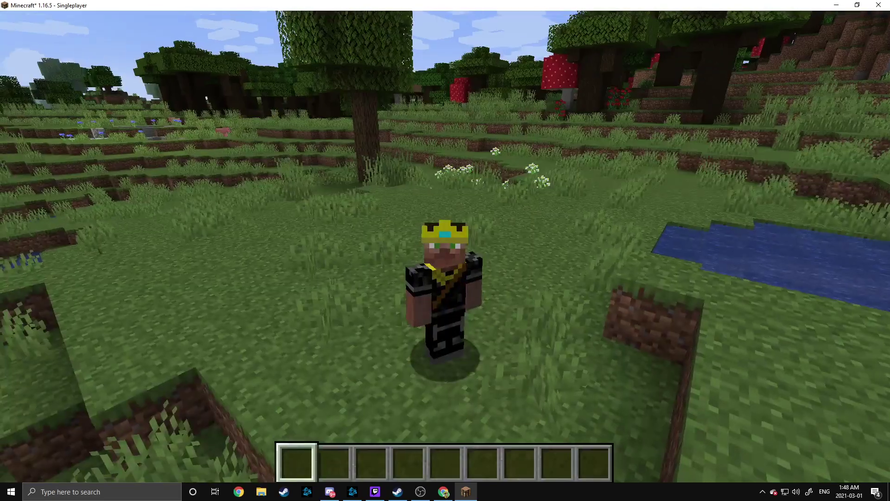
- Change Brightness from Moody to Bright in Video Settings, apply it, and resume playing
key("Escape")
left_click(387, 290)
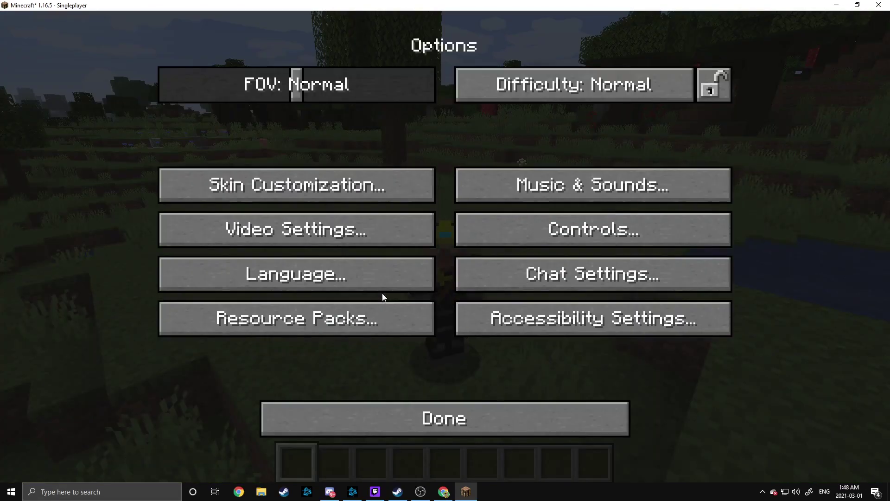
left_click(355, 234)
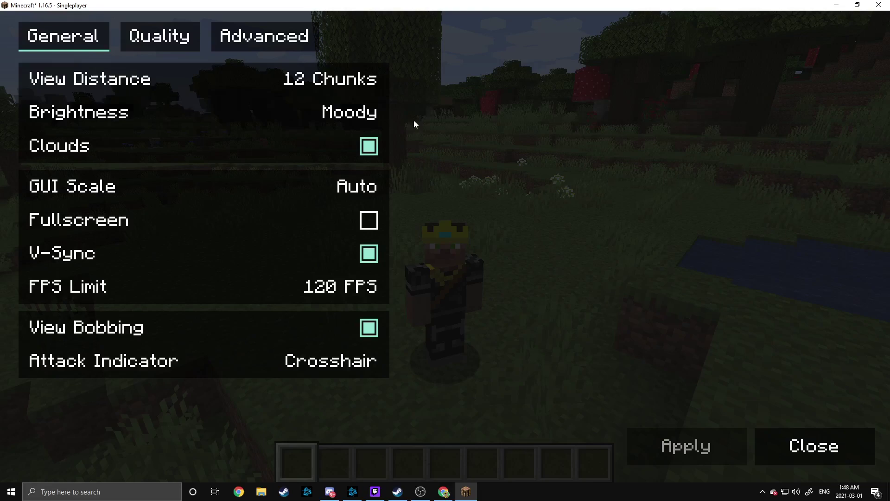
left_click(377, 113)
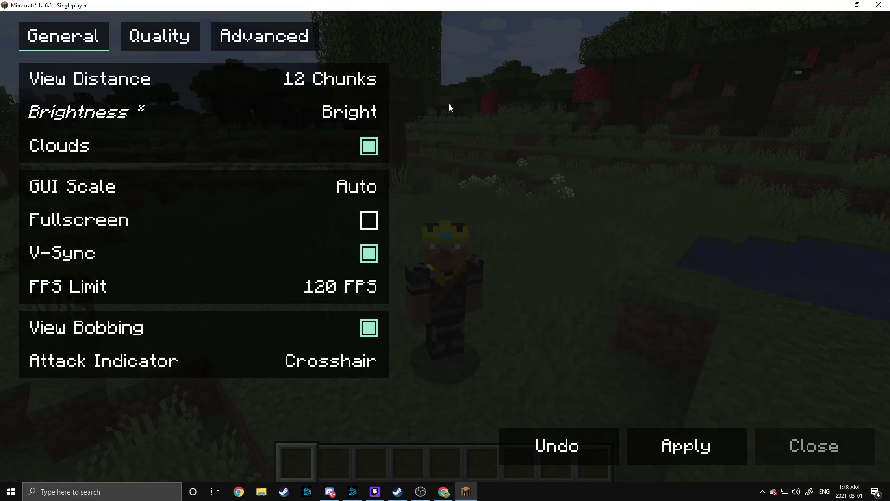
left_click(689, 451)
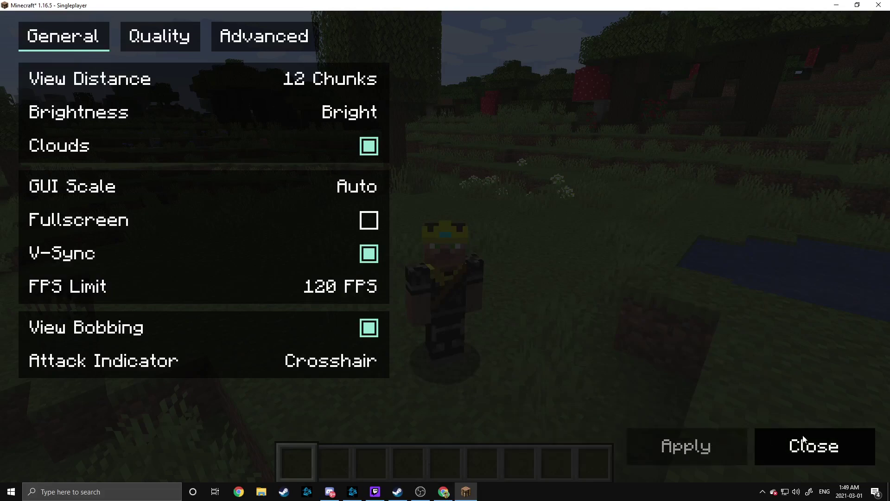
left_click(812, 446)
left_click(584, 426)
key("Escape")
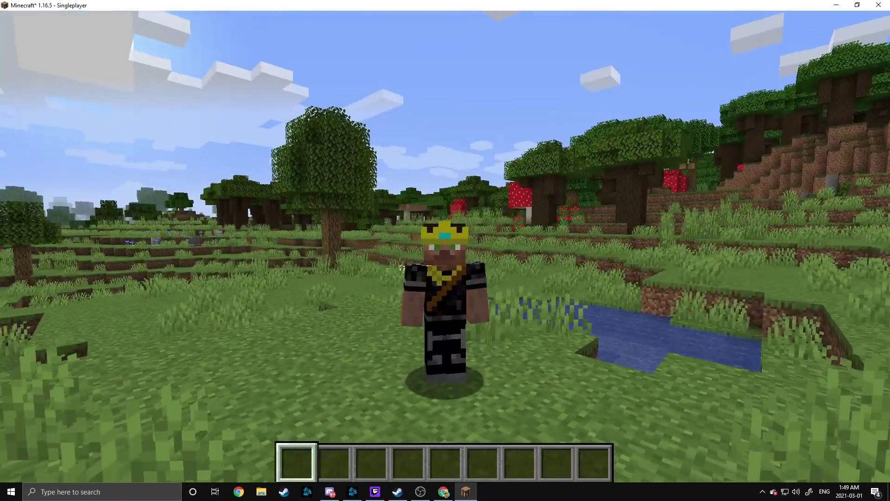
- Pause and reopen Video Settings, showing View Distance 12 Chunks and Brightness Bright
key("Escape")
left_click(356, 296)
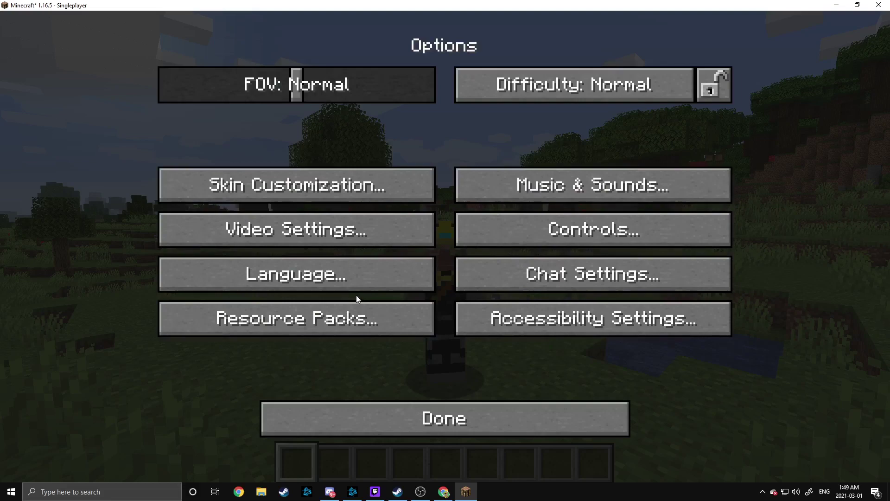
left_click(353, 226)
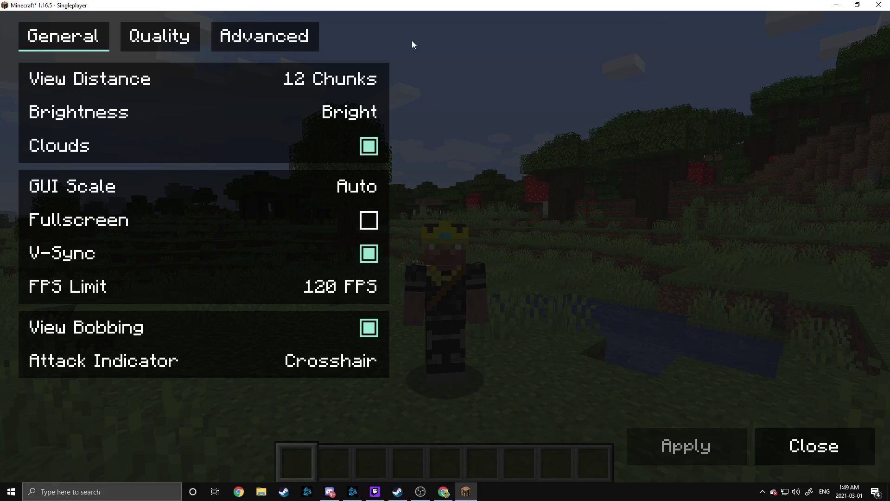
mouse_move(347, 81)
mouse_move(292, 86)
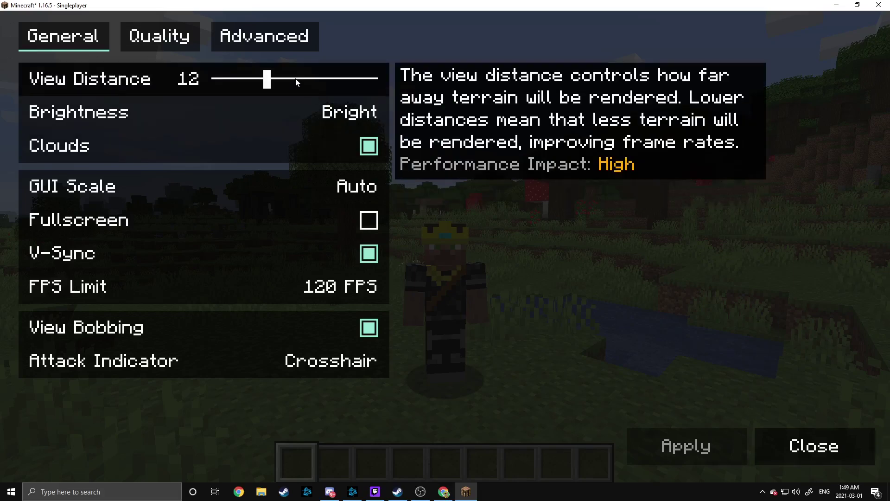
- Raise View Distance to 20 chunks, review the Quality and Advanced tabs, and apply
left_click_drag(297, 82, 311, 81)
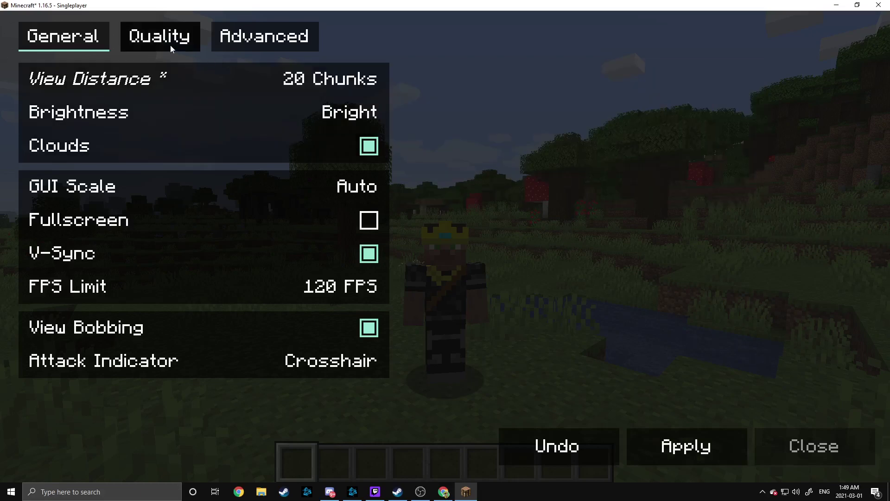
left_click(171, 46)
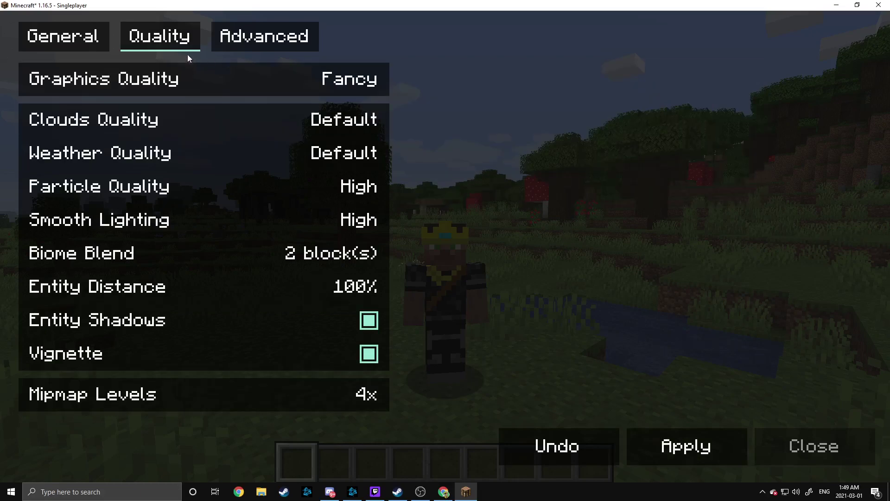
left_click(249, 45)
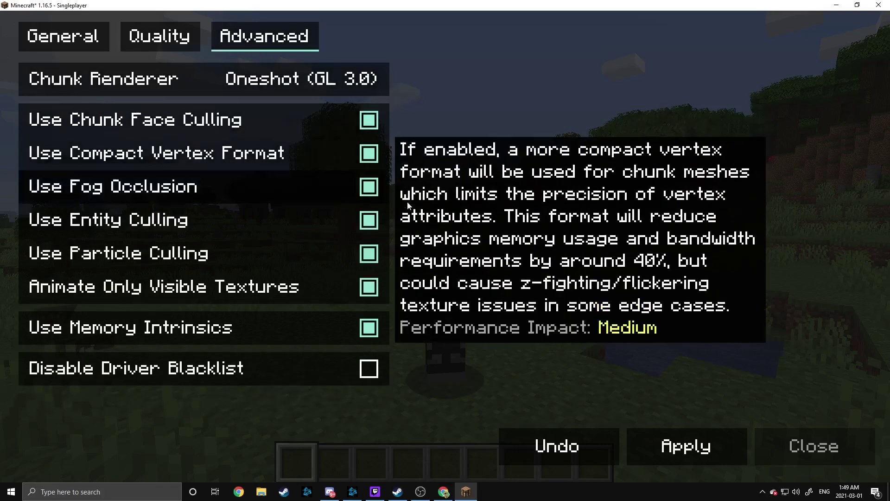
left_click(682, 454)
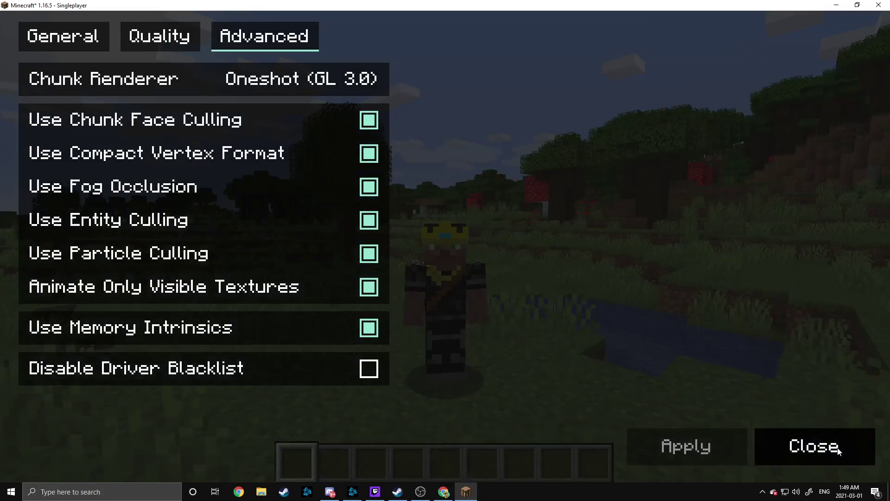